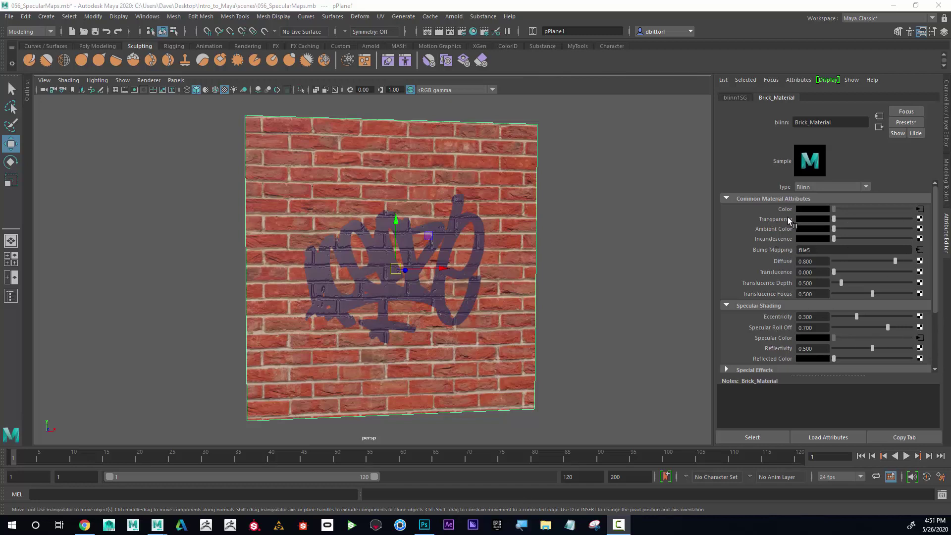
- Bring the Photoshop texture forward and hide the old Specular and Graffiti layers
drag(834, 219, 806, 219)
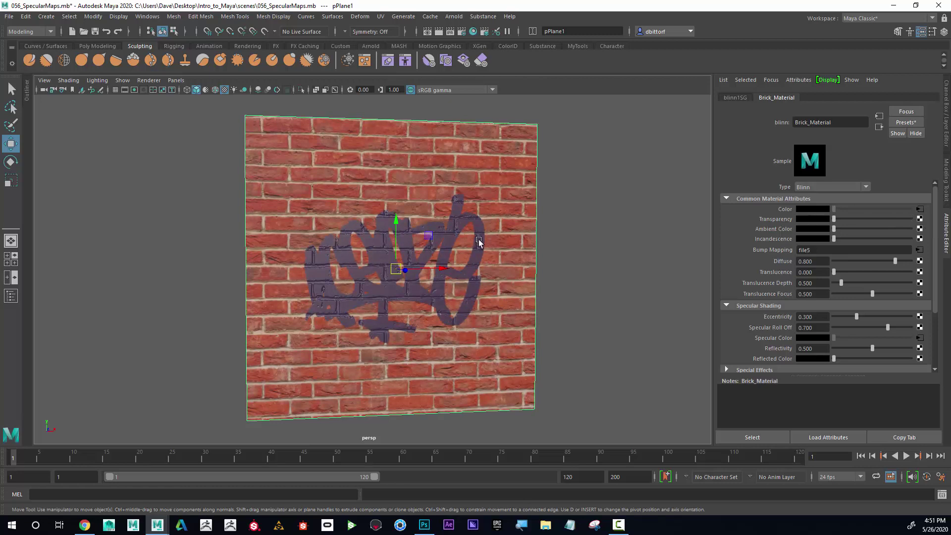
mouse_move(424, 525)
click(437, 452)
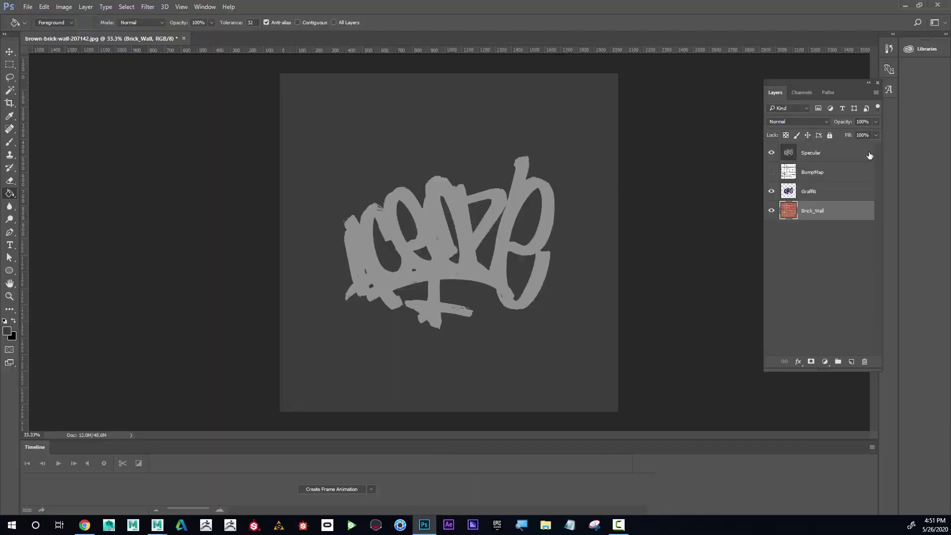
click(772, 153)
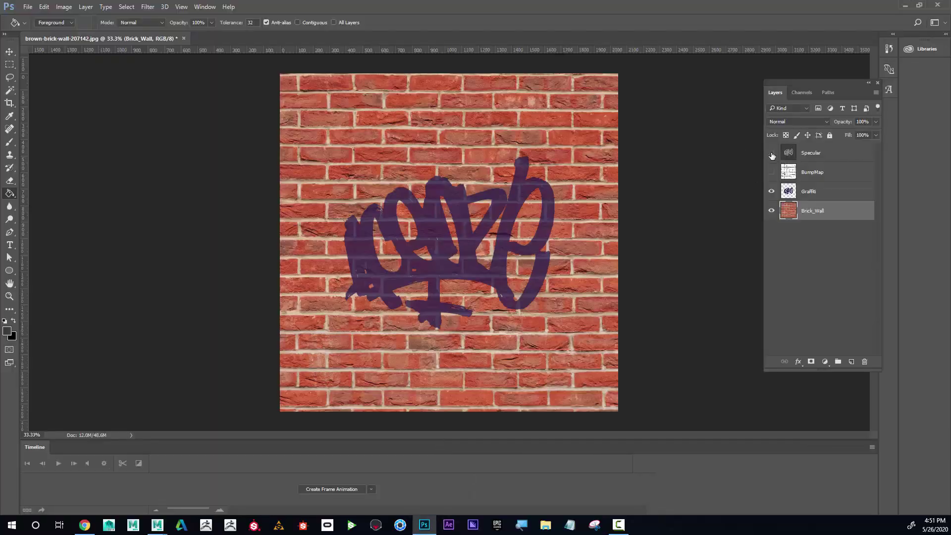
click(771, 193)
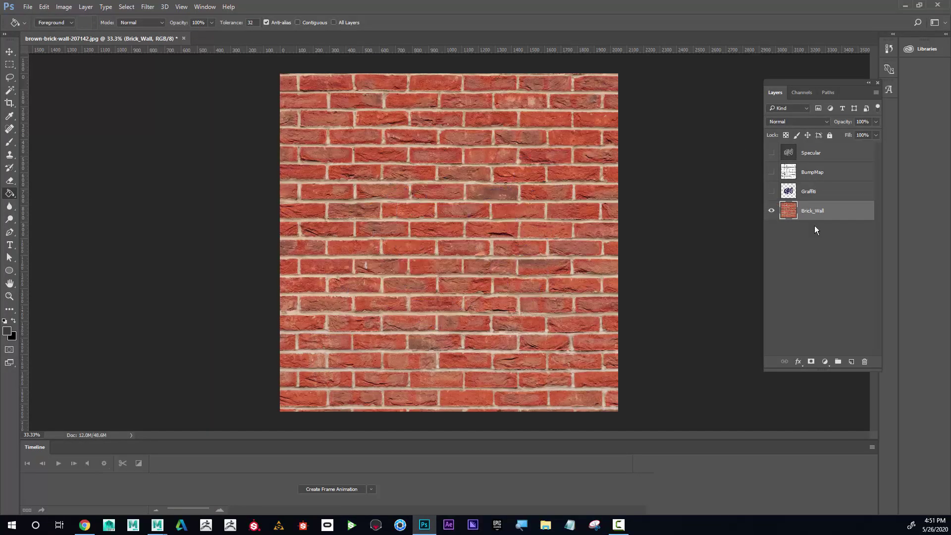
- Add a new empty layer above Graffiti and name it Specular
click(852, 363)
drag(822, 230, 813, 197)
double_click(810, 193)
text(Spe)
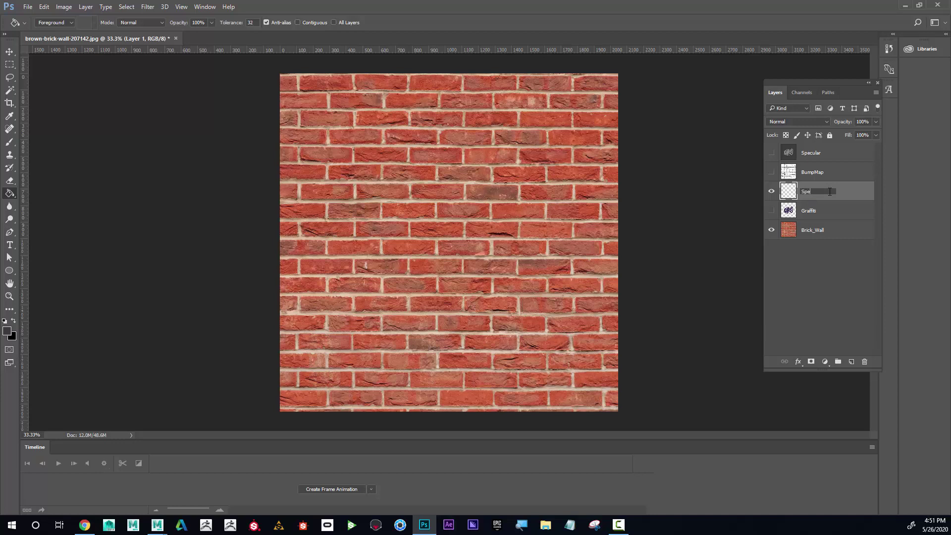
text(cular)
key(Return)
click(10, 142)
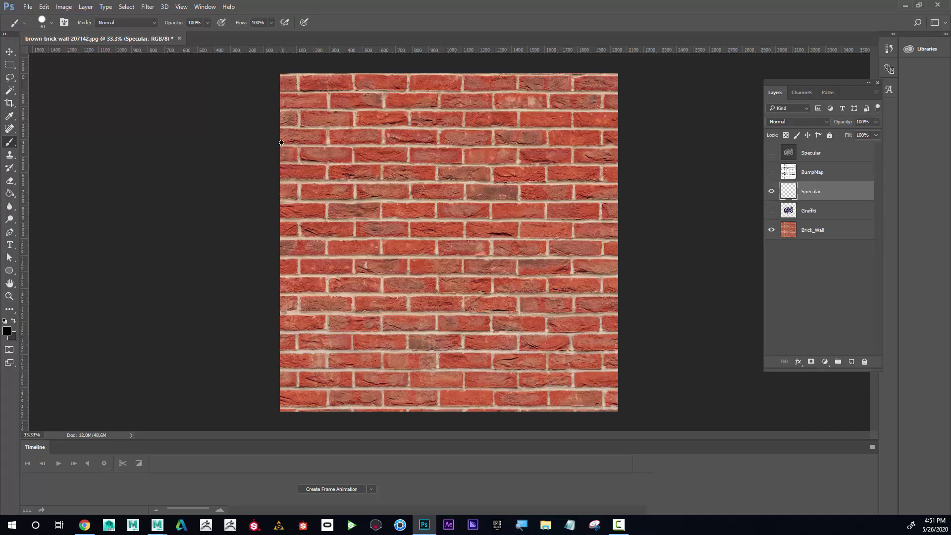
- Paint a black stepped outline along the upper-left brick edges, enlarging the brush to 45
drag(282, 142, 320, 141)
drag(299, 130, 298, 130)
shift+click(296, 111)
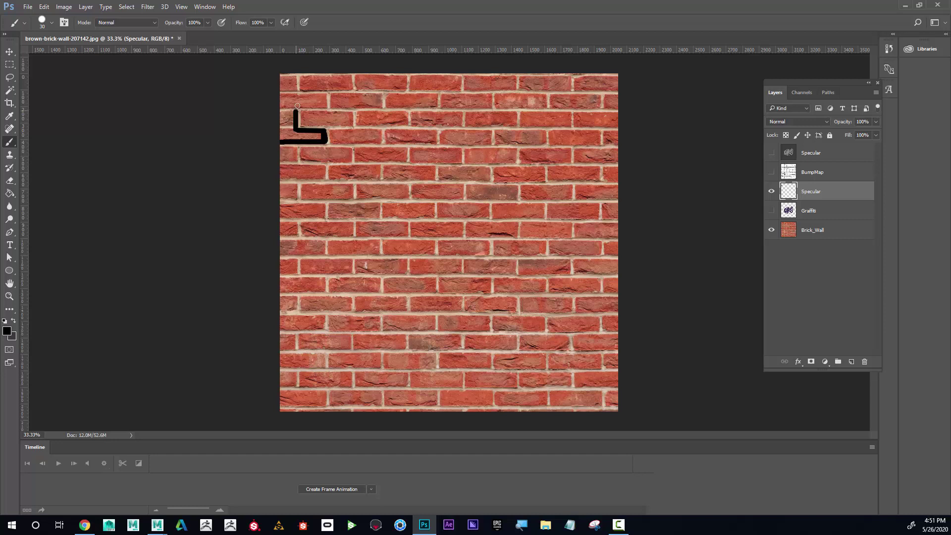
shift+click(326, 107)
shift+click(325, 92)
shift+click(352, 89)
shift+click(351, 74)
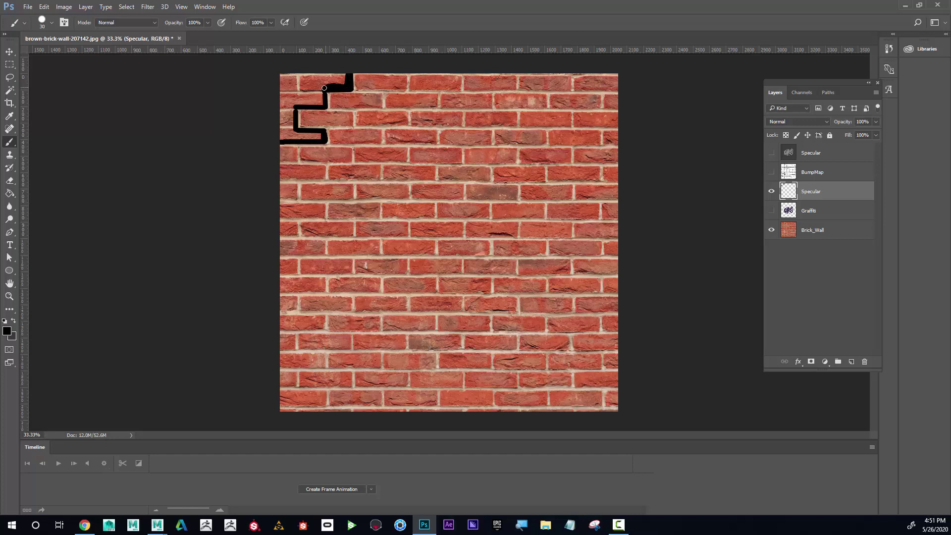
mouse_move(321, 105)
mouse_down()
mouse_move(296, 107)
mouse_move(294, 116)
mouse_move(294, 130)
mouse_move(316, 139)
mouse_move(282, 140)
mouse_move(320, 137)
mouse_move(277, 137)
mouse_move(319, 121)
mouse_move(288, 130)
mouse_move(283, 110)
mouse_move(281, 126)
mouse_move(286, 103)
mouse_move(288, 118)
mouse_move(293, 102)
mouse_move(293, 110)
mouse_move(341, 83)
mouse_move(341, 69)
mouse_move(297, 85)
mouse_move(309, 79)
mouse_move(298, 93)
mouse_move(313, 95)
mouse_move(307, 64)
mouse_move(284, 80)
mouse_move(279, 113)
mouse_move(301, 91)
mouse_move(295, 73)
mouse_move(280, 75)
mouse_move(322, 93)
mouse_up()
key(bracketright)
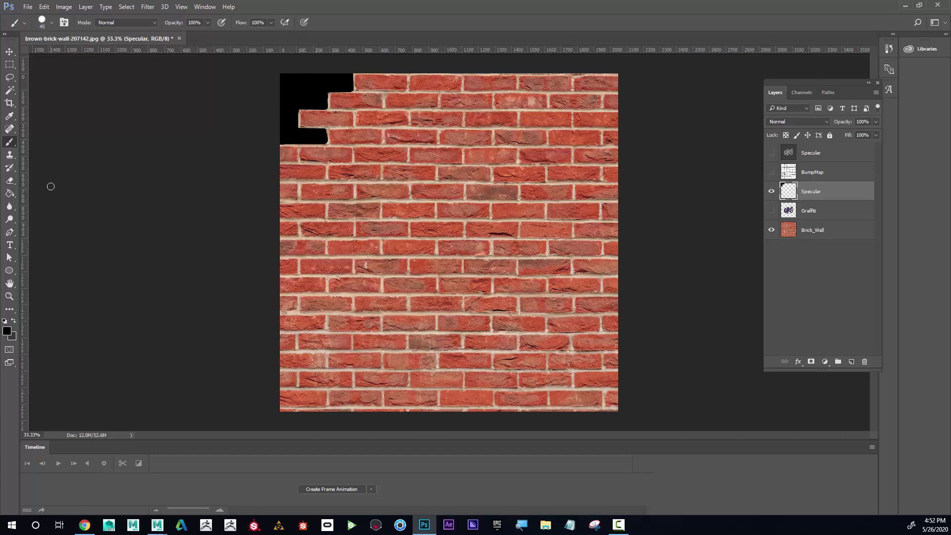
- Reset colours and bucket-fill the Specular layer white around the black stepped corner
click(10, 194)
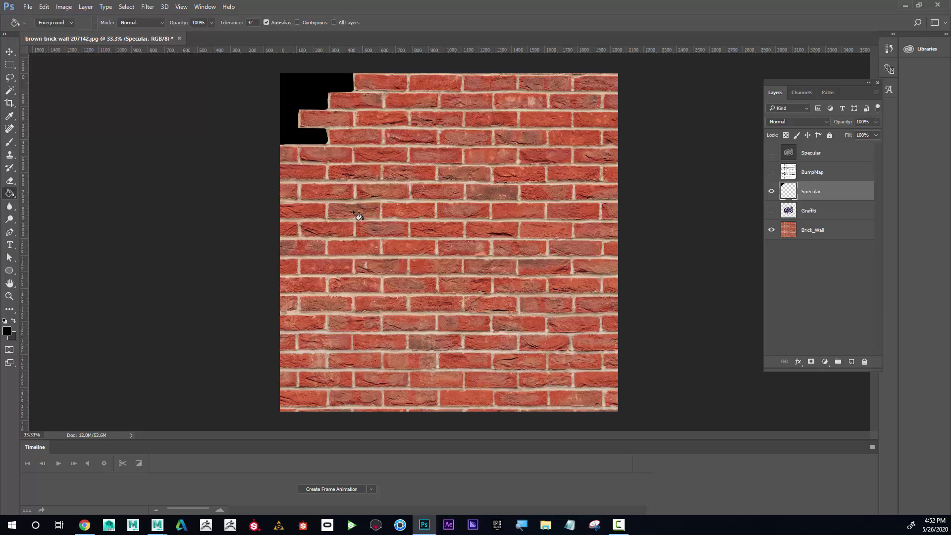
click(5, 321)
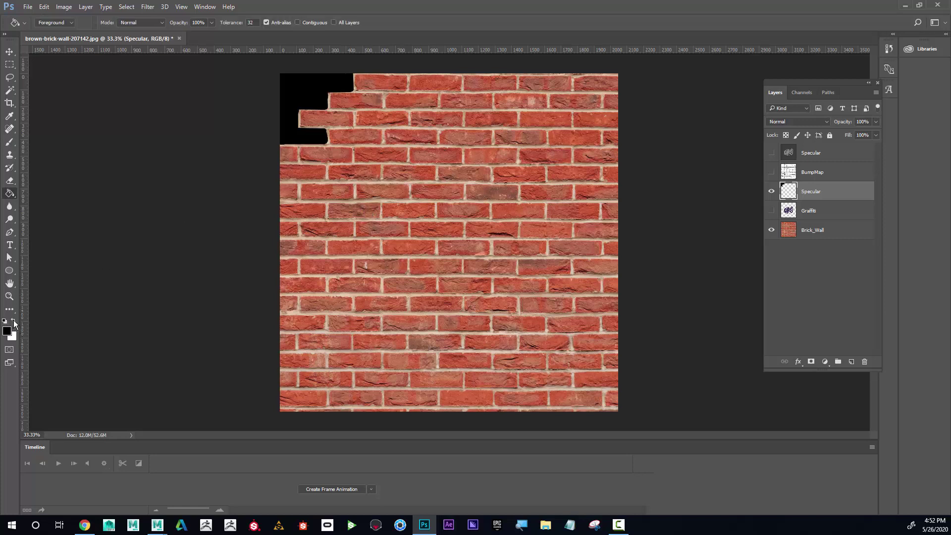
click(374, 222)
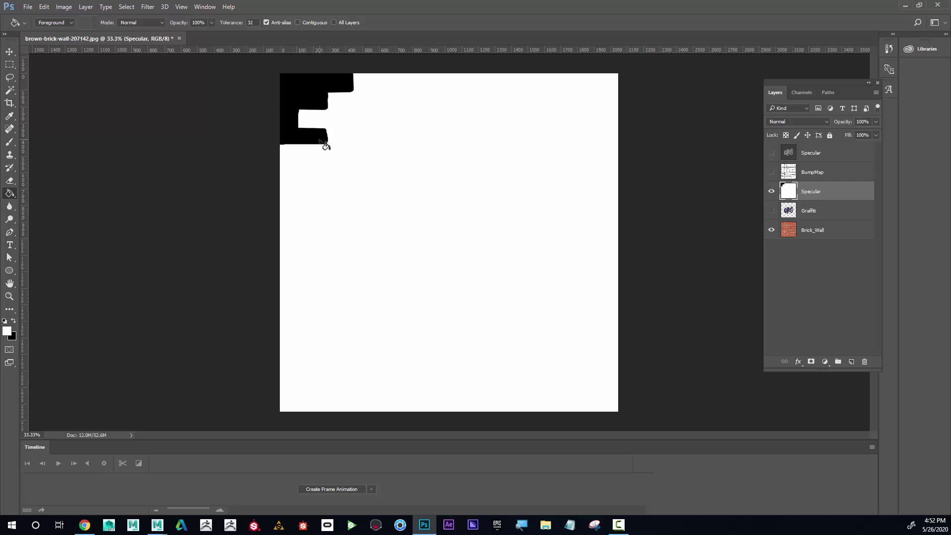
- Save as JPEG Bricks_Transparency in Desktop/Intro_to_Maya/sourceimages, replacing the existing file
click(28, 7)
click(77, 117)
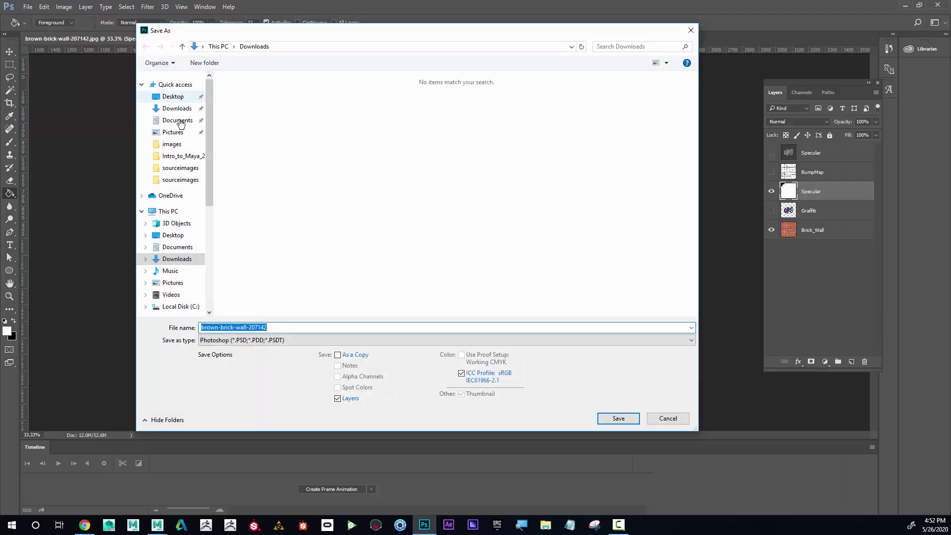
click(173, 97)
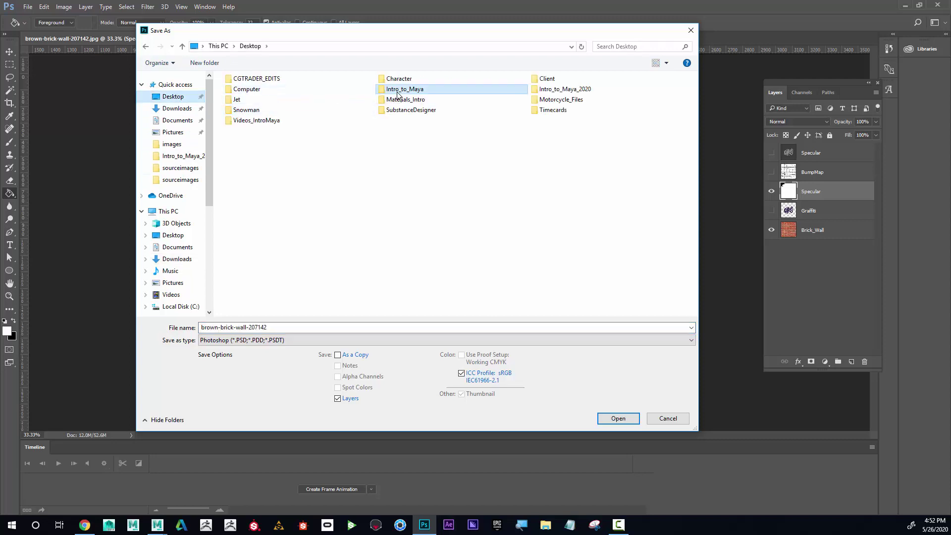
double_click(405, 90)
double_click(272, 215)
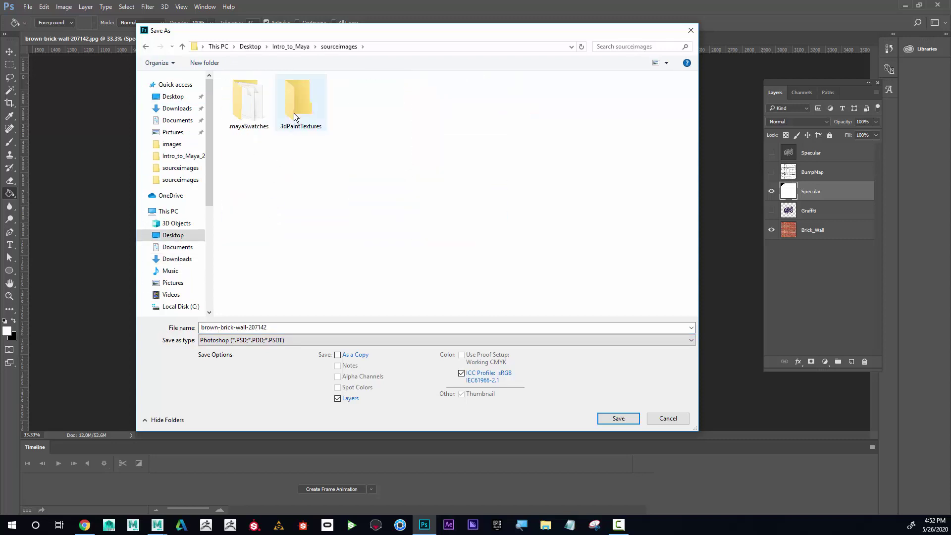
click(272, 340)
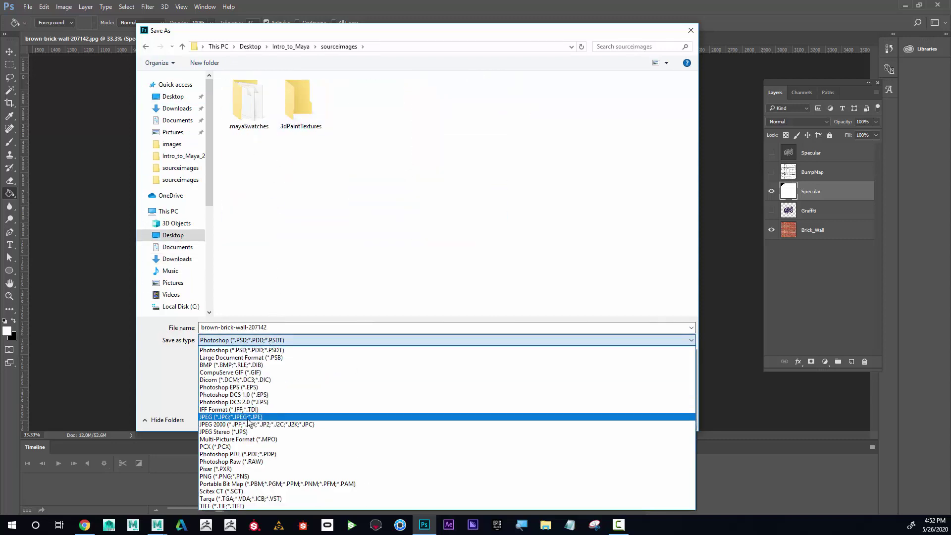
click(248, 417)
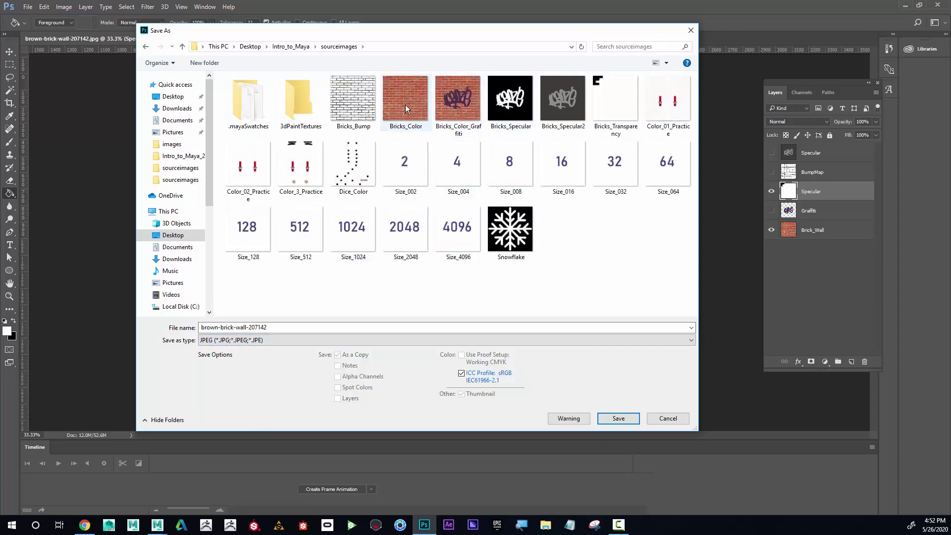
click(614, 105)
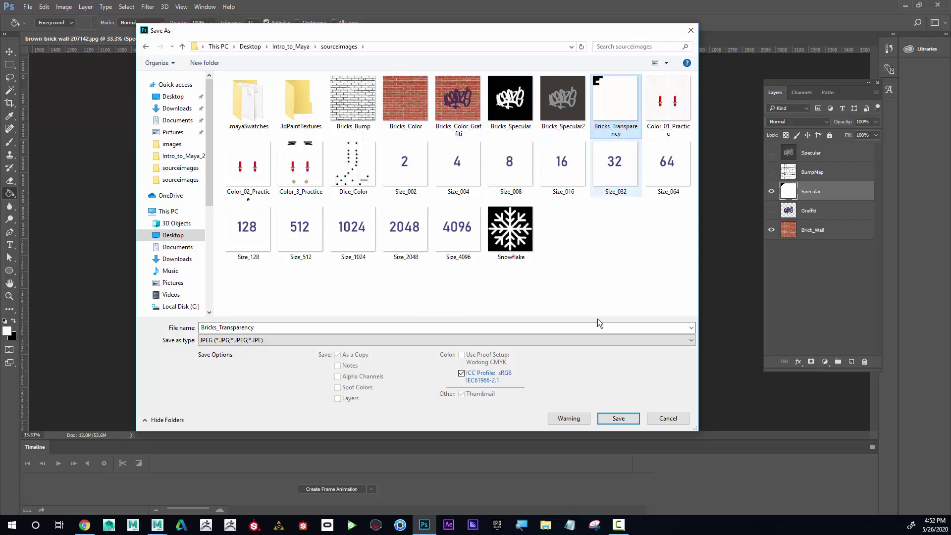
click(618, 420)
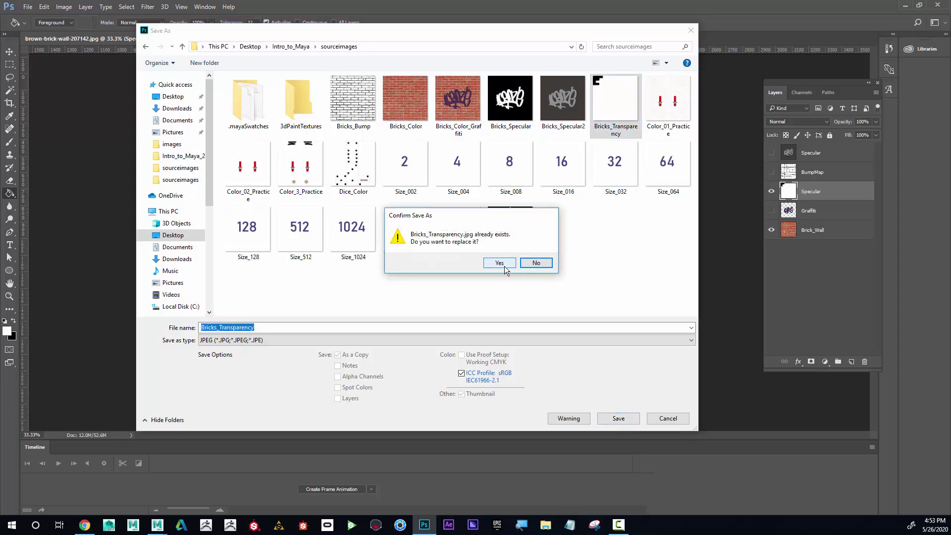
click(499, 264)
click(539, 143)
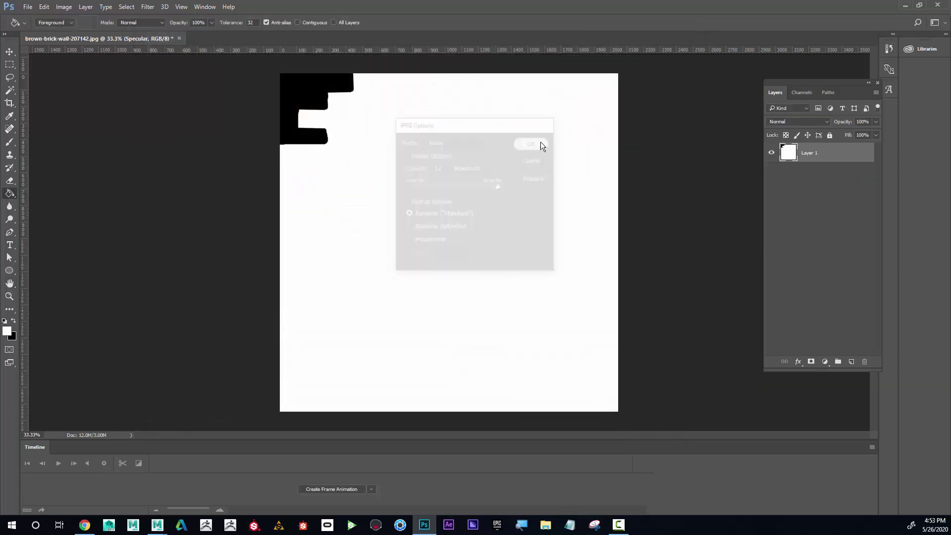
- Connect a File texture loading Bricks_Transparency.jpg to the brick material's Transparency
click(905, 6)
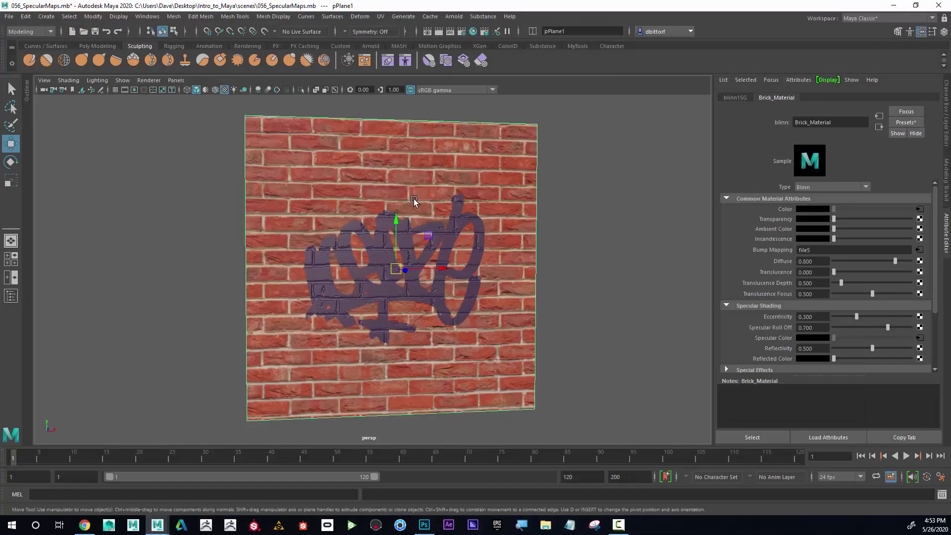
mouse_move(353, 224)
alt+mouse_down()
mouse_move(364, 223)
mouse_move(353, 220)
alt+mouse_up()
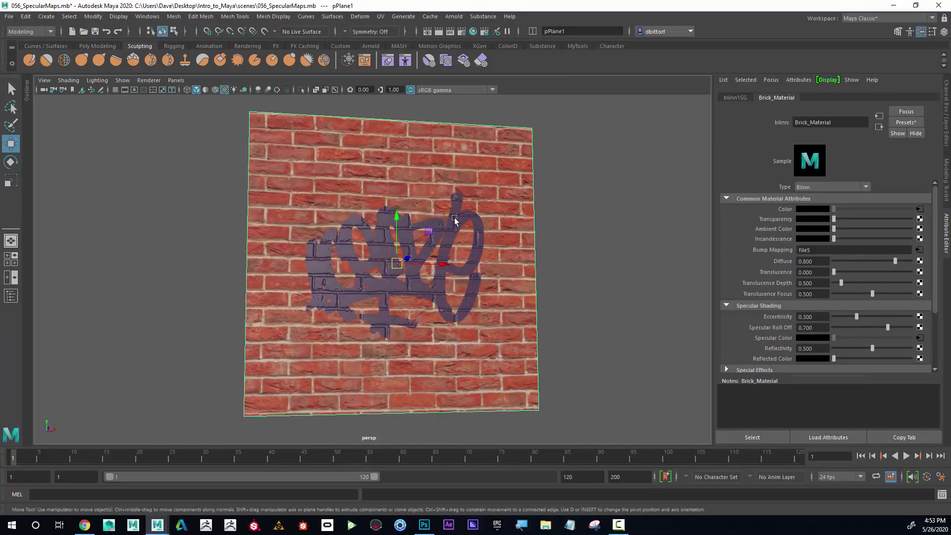
right_click(406, 223)
click(417, 466)
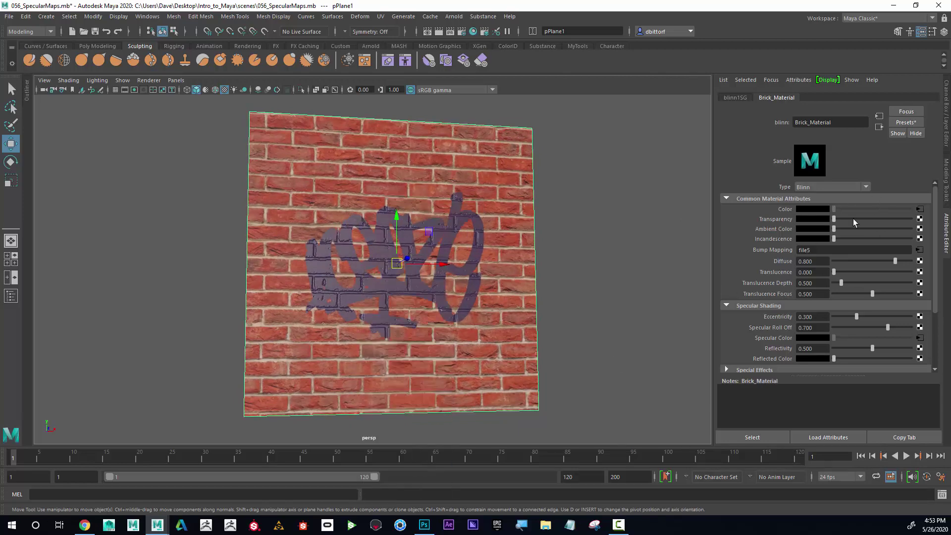
click(920, 219)
click(690, 183)
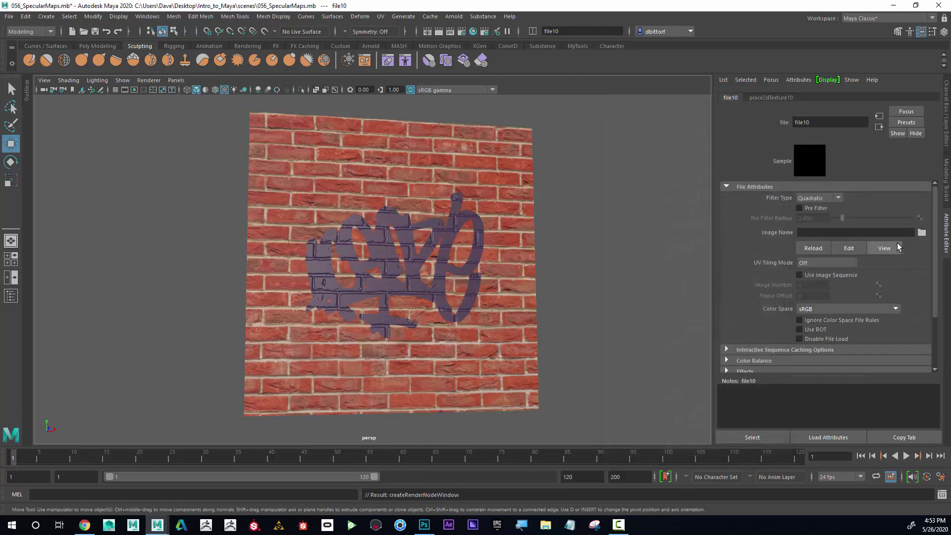
click(922, 232)
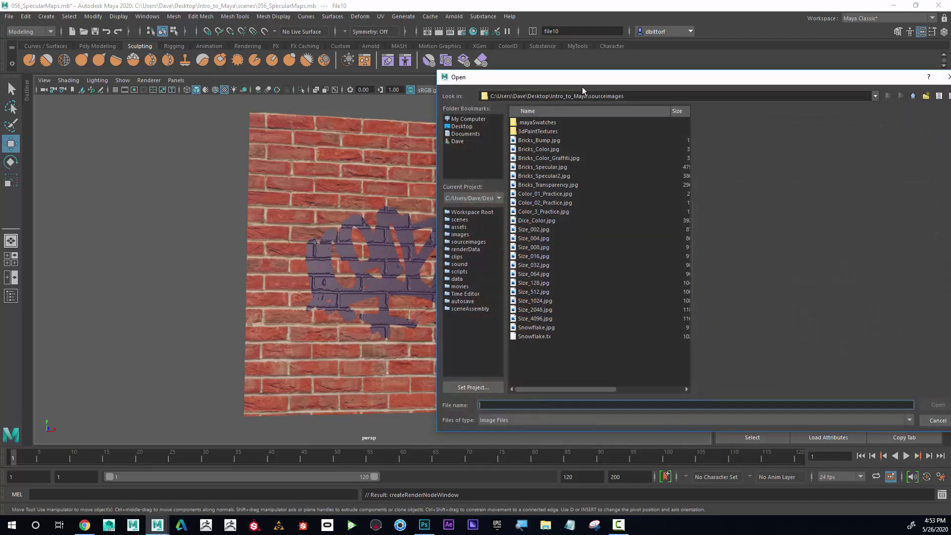
drag(583, 85, 491, 83)
click(457, 182)
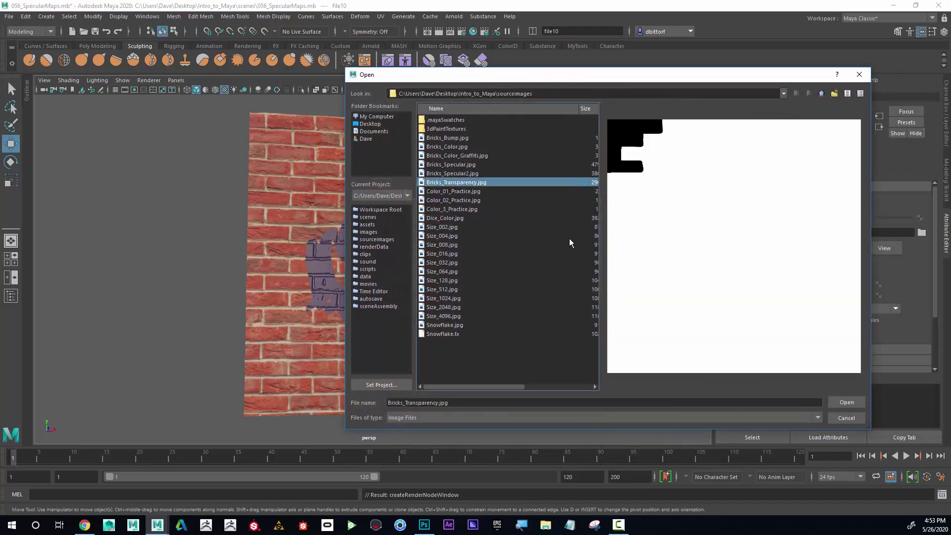
click(837, 403)
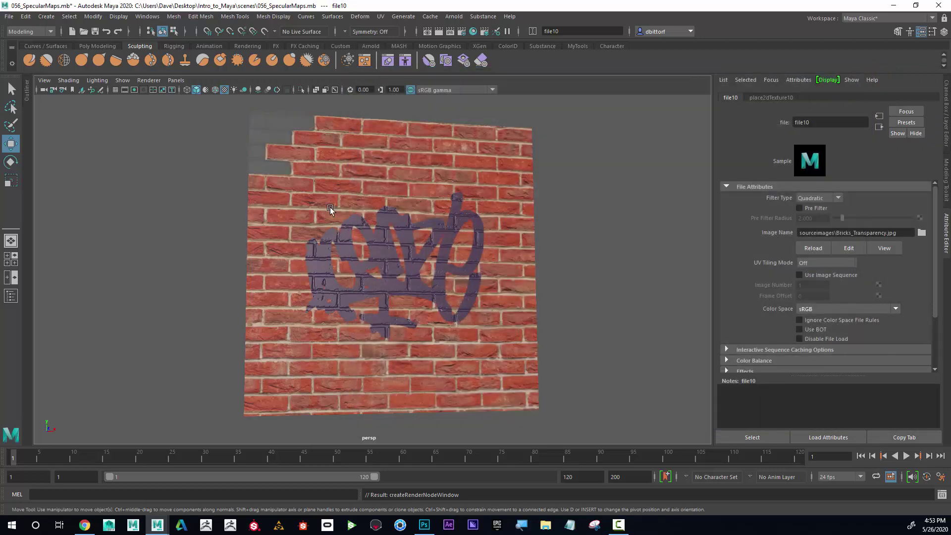
- Orbit and zoom around the wall's cut-away corner, then return to the Photoshop document
alt+drag(417, 222, 382, 203)
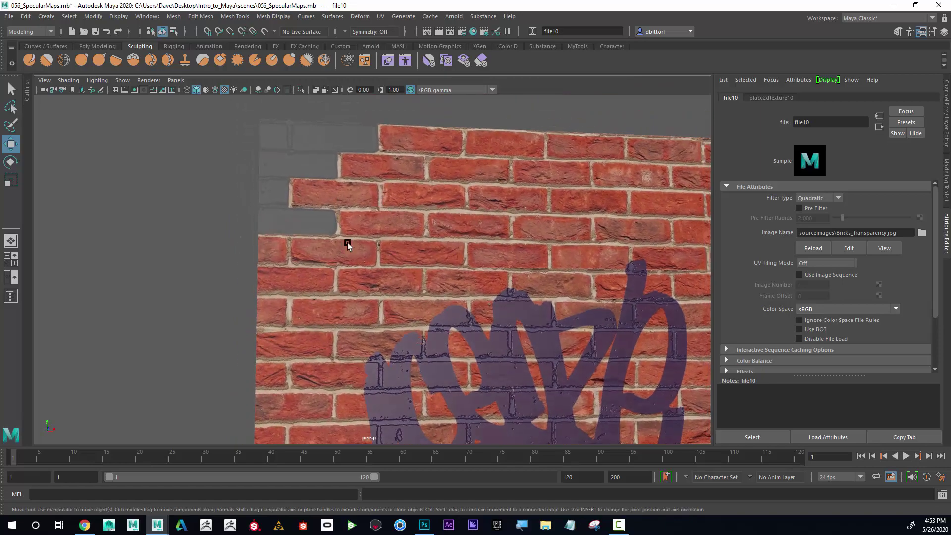
alt+right_drag(382, 204, 358, 265)
alt+drag(358, 266, 343, 231)
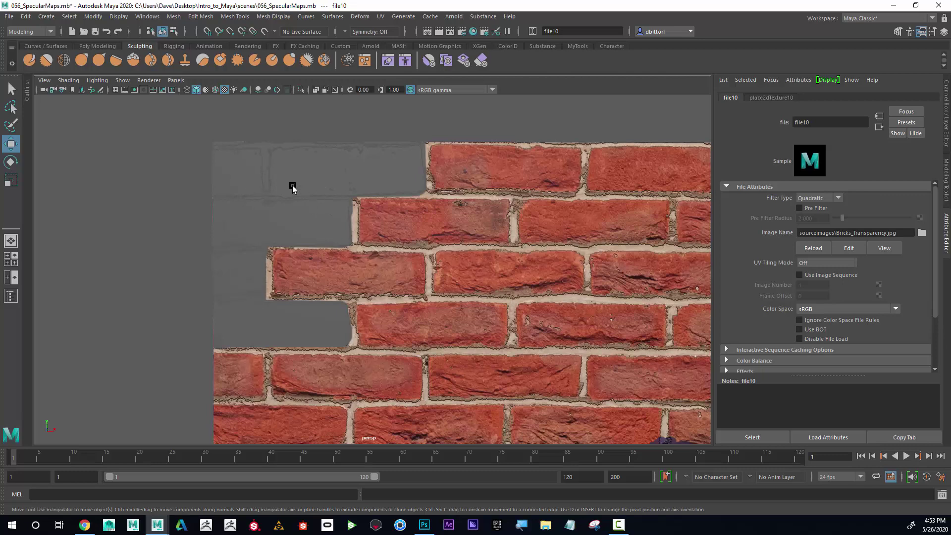
alt+drag(392, 209, 337, 255)
scroll(329, 232, up, 5)
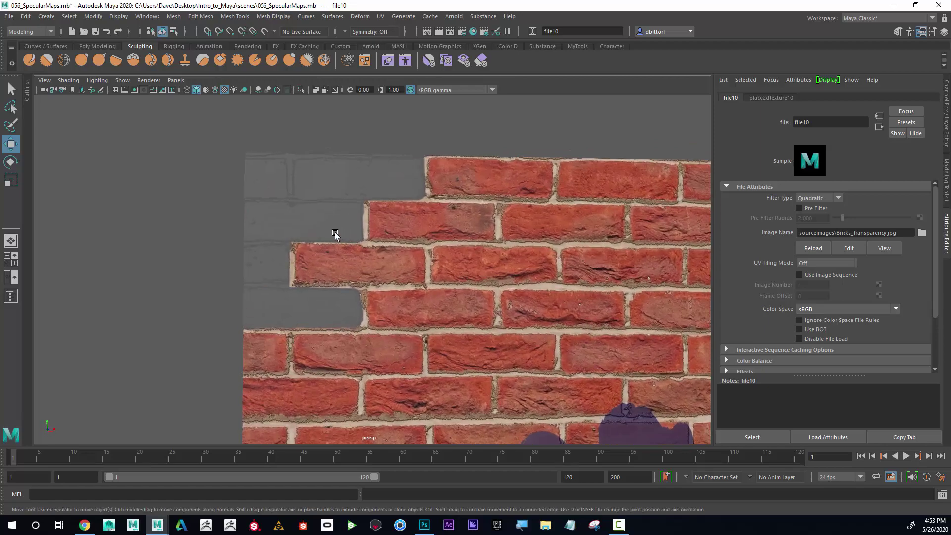
scroll(440, 247, down, 8)
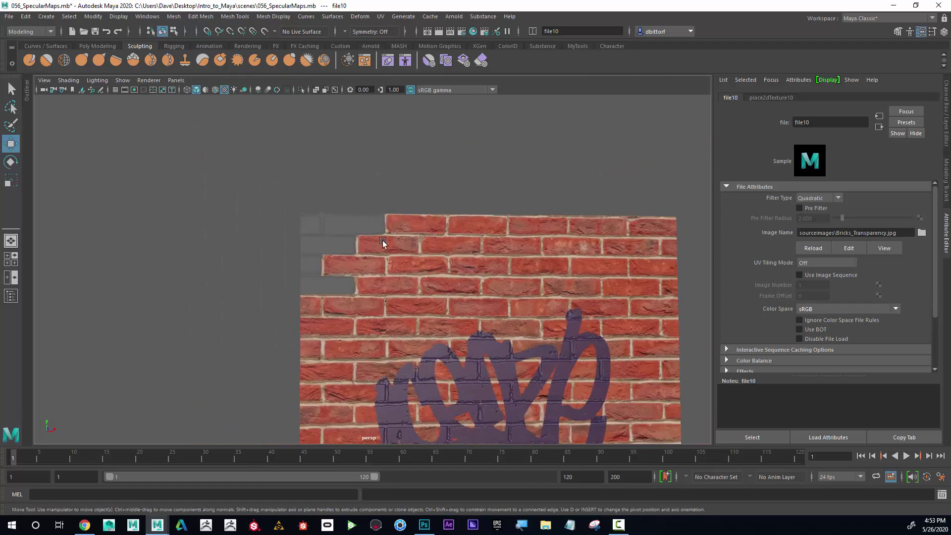
scroll(397, 225, up, 5)
mouse_move(425, 531)
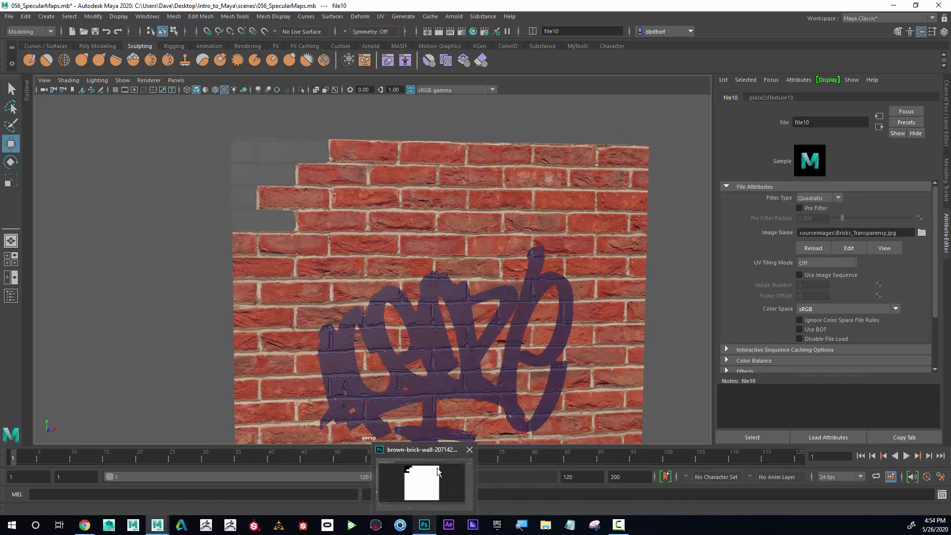
click(441, 453)
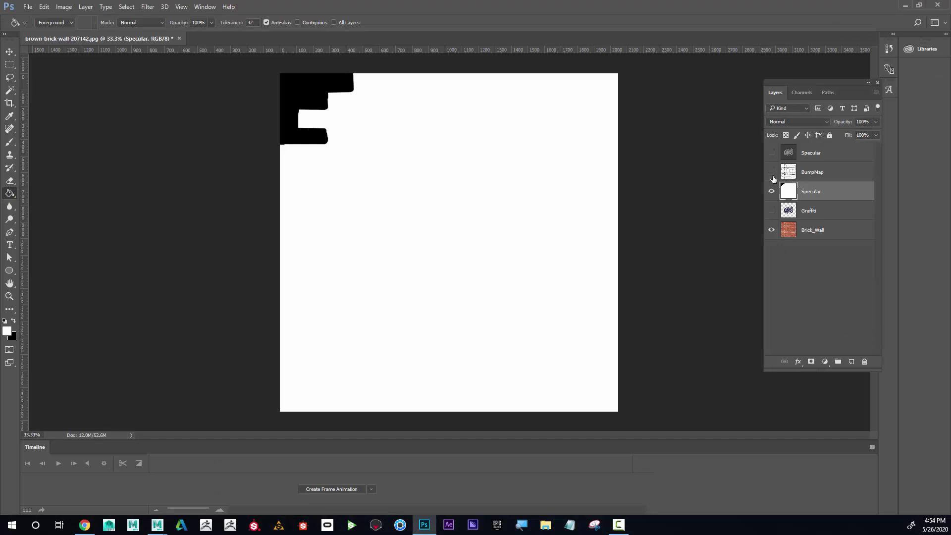
- Rename the black-and-white mask layer to Transparency and show the Specular layer again
double_click(811, 193)
text(Transparency)
key(Return)
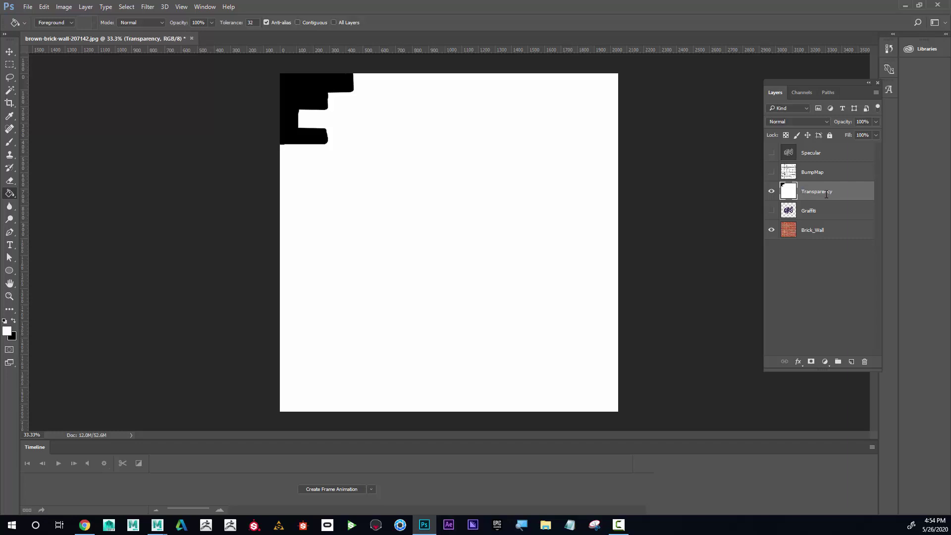
click(771, 153)
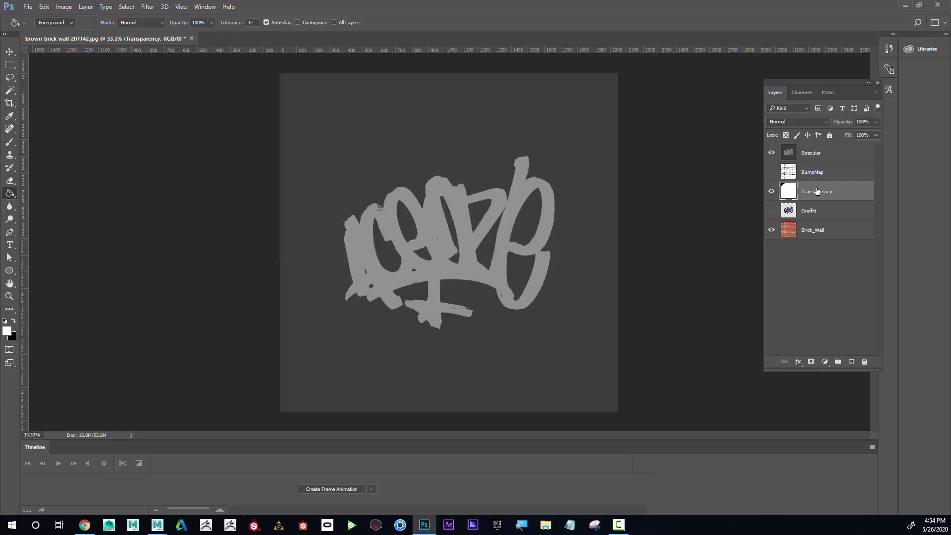
- Magic Wand-select the black cut-out corner and show the grey Specular layer
click(767, 153)
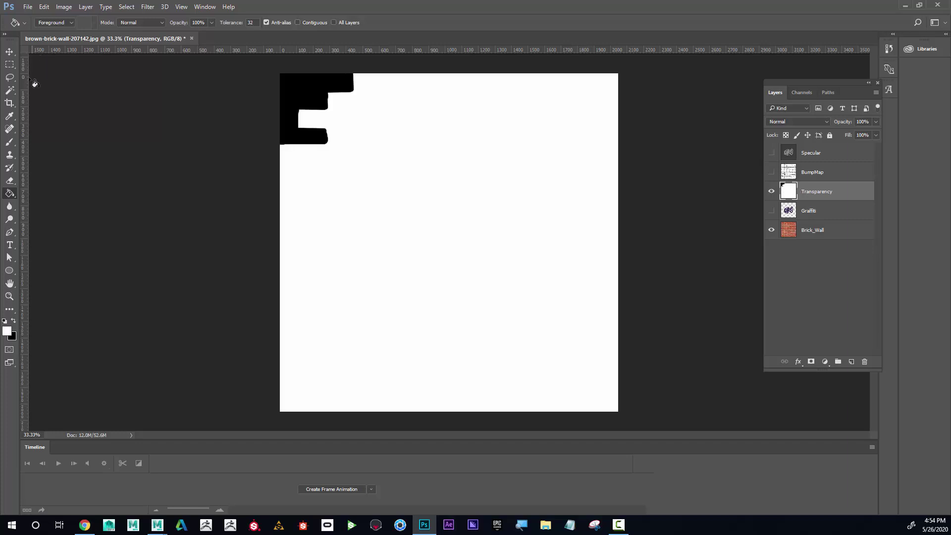
click(10, 90)
click(300, 94)
click(832, 153)
click(771, 153)
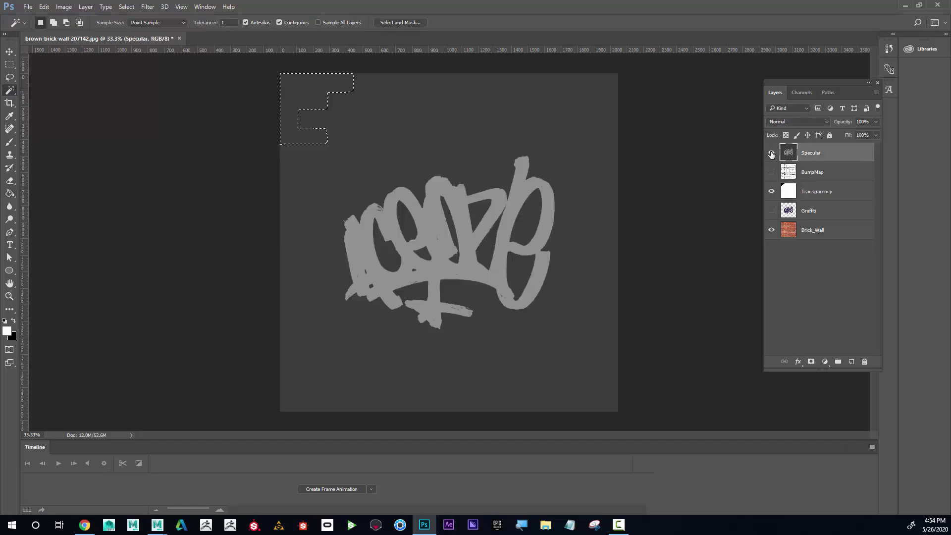
- Fill the selection black on a new top layer, deselect, and name it SpecularBricks
click(9, 193)
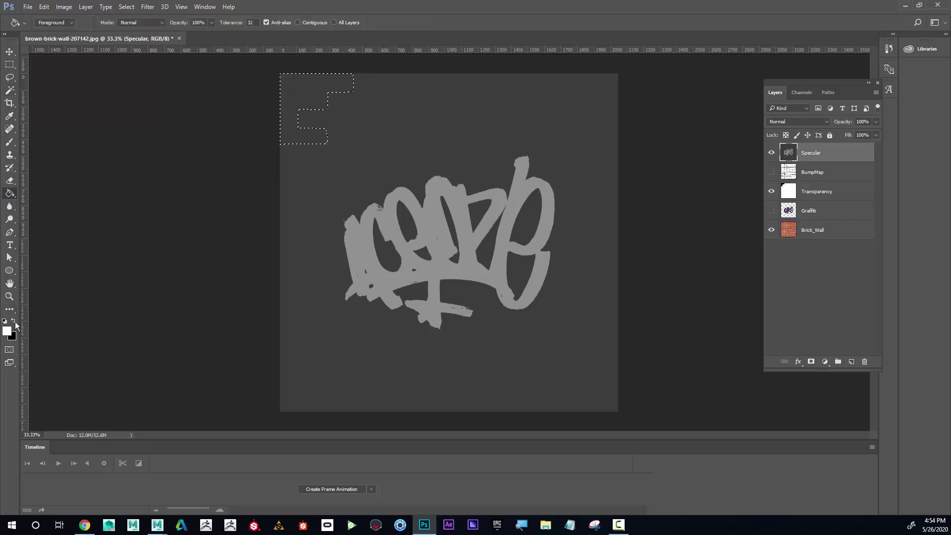
click(851, 362)
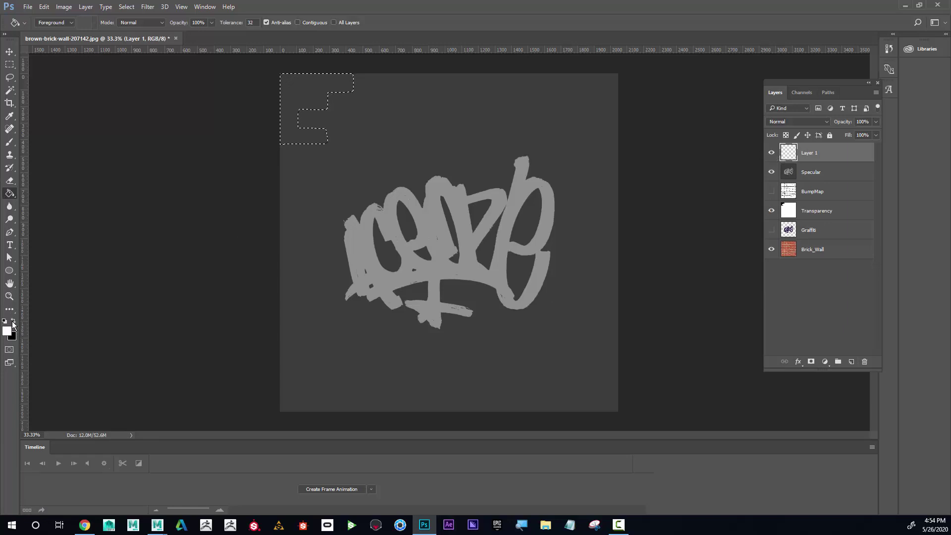
key(x)
click(307, 91)
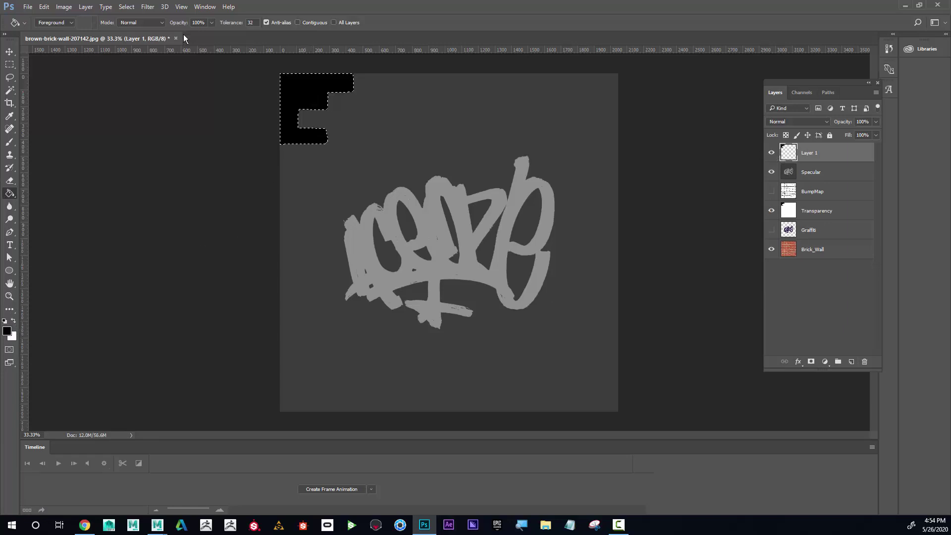
click(126, 6)
click(134, 26)
double_click(809, 153)
text(SpecularBricks)
key(Return)
- Save the image as JPEG Bricks_Specular3 in Desktop/Intro_to_Maya/sourceimages
click(28, 7)
click(62, 114)
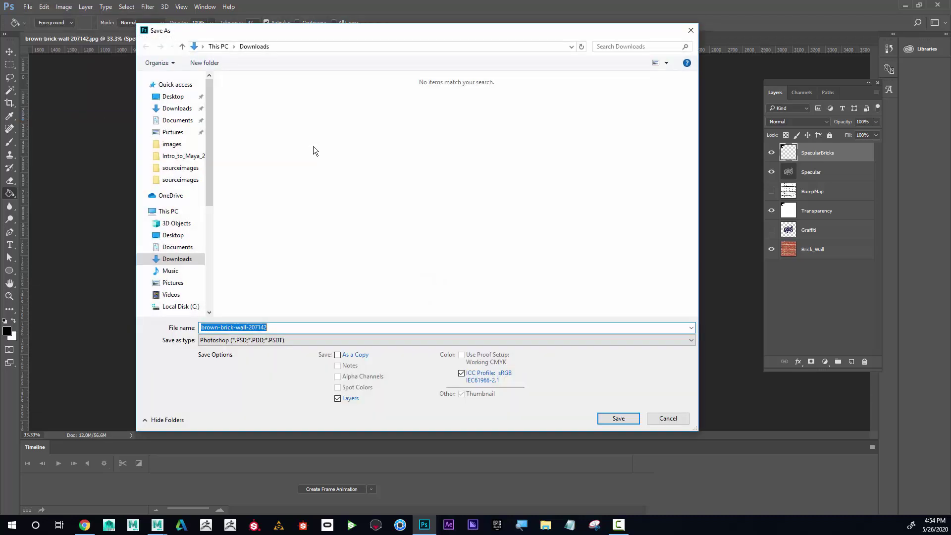
click(173, 96)
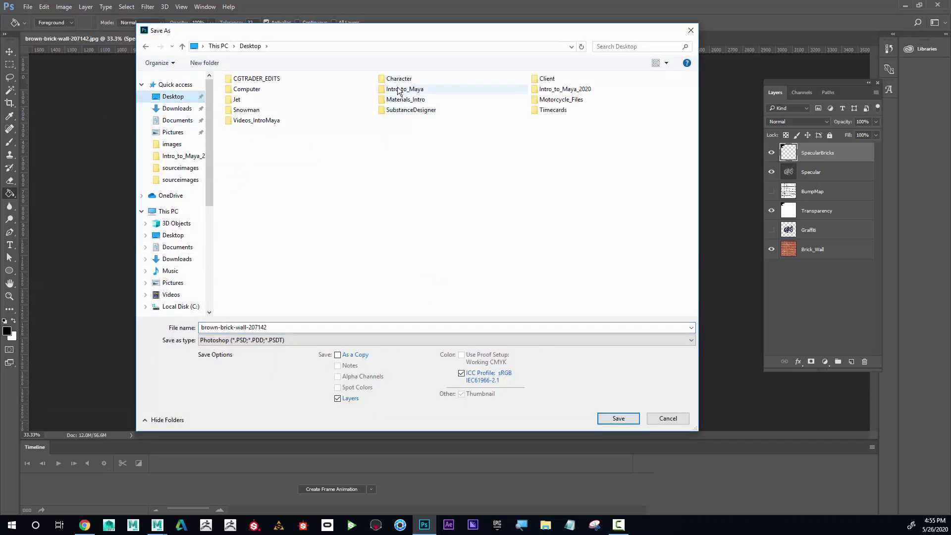
double_click(404, 89)
double_click(245, 216)
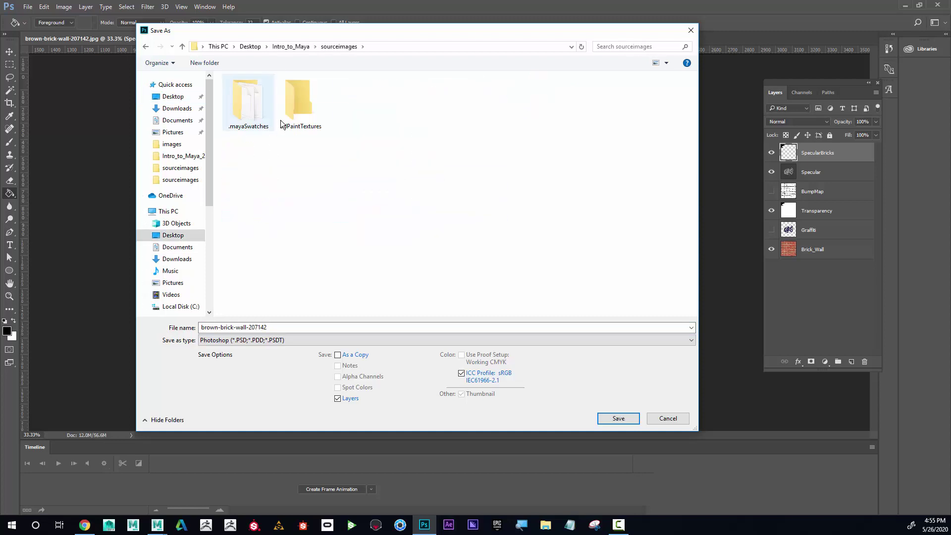
click(276, 340)
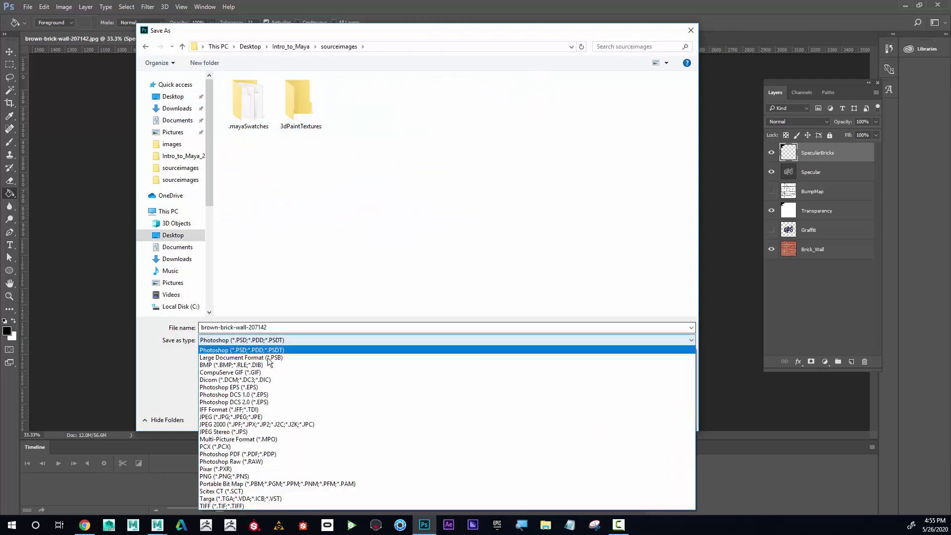
click(233, 417)
click(555, 95)
drag(242, 328, 247, 328)
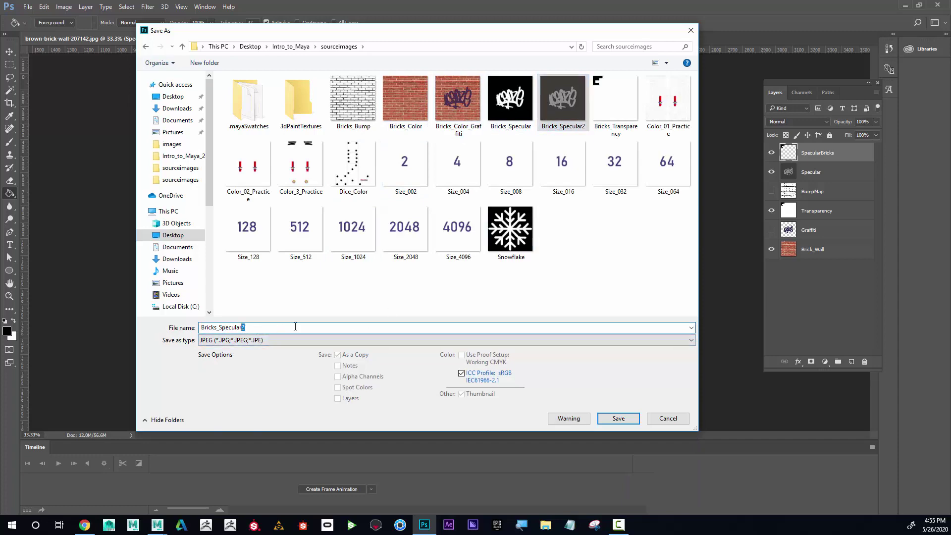
text(3)
click(619, 418)
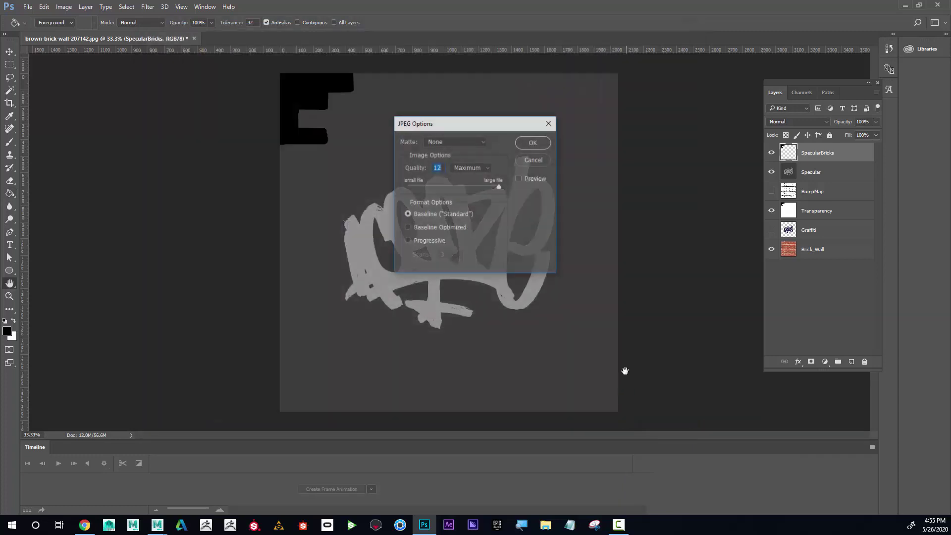
click(527, 143)
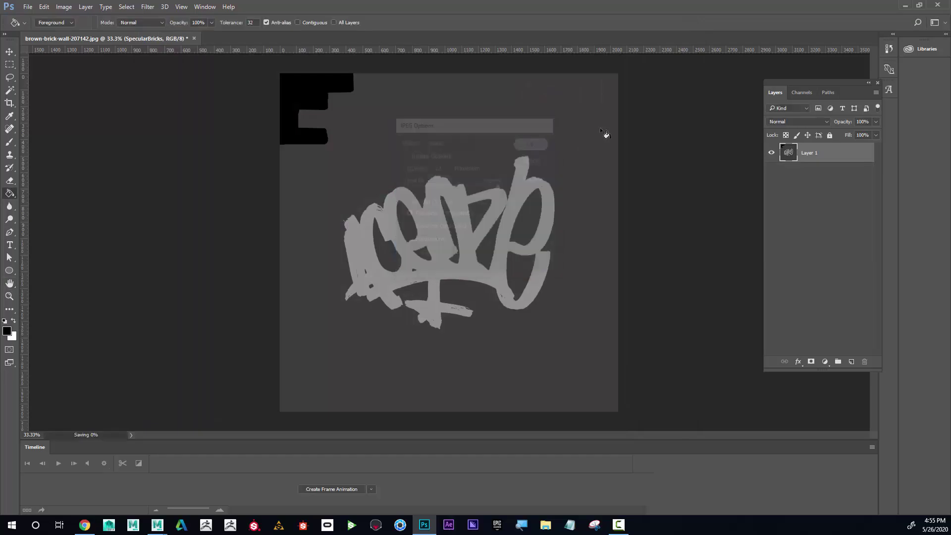
- In Maya, point the brick material's specular file texture to Bricks_Specular3.jpg
click(904, 7)
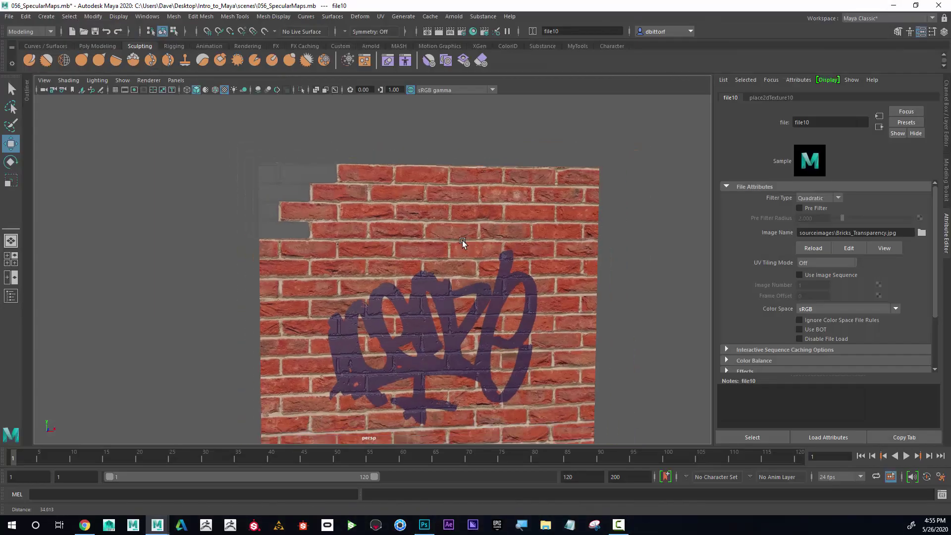
alt+drag(462, 243, 419, 217)
click(425, 210)
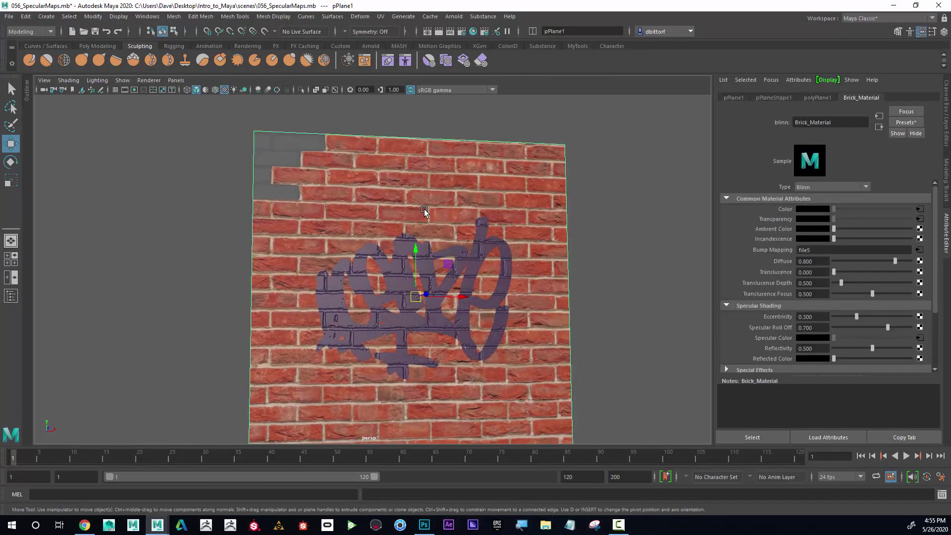
right_drag(425, 211, 450, 456)
key(f)
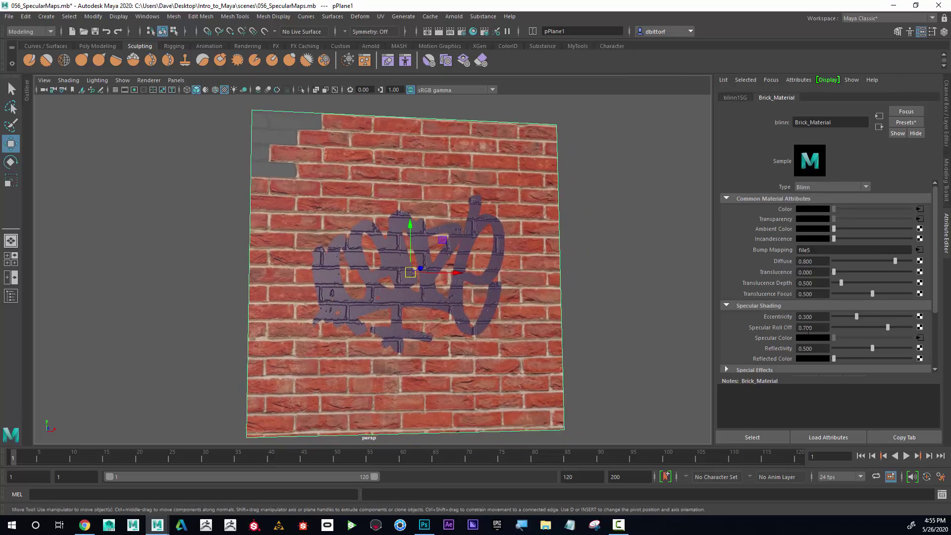
click(922, 340)
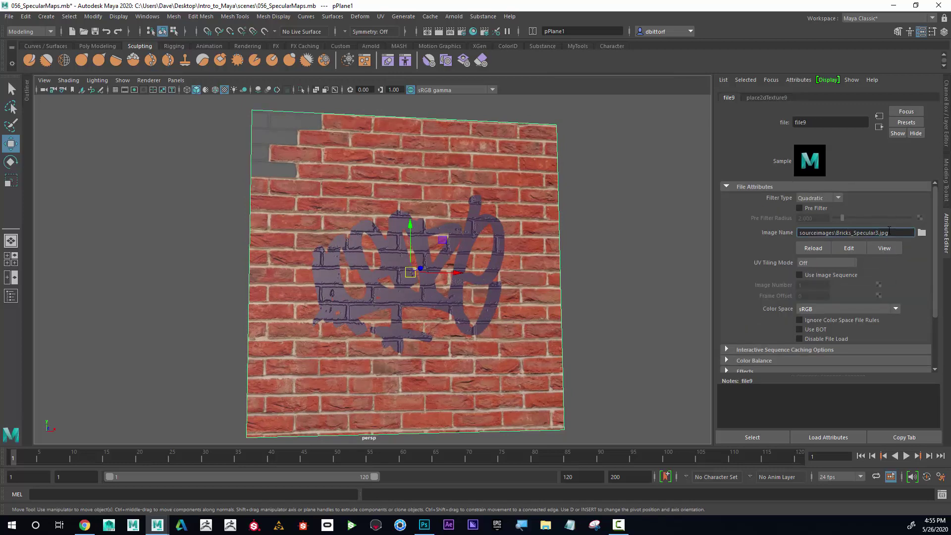
key(Return)
click(166, 254)
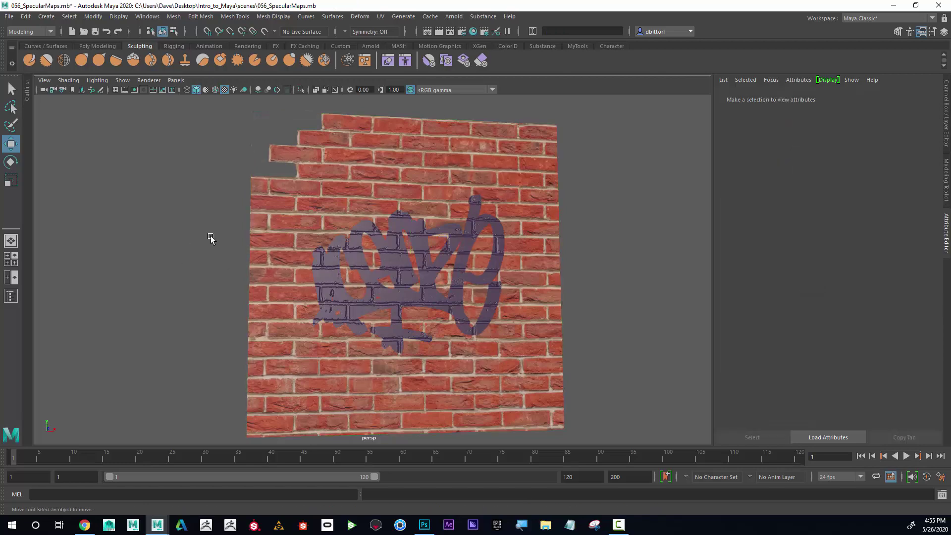
alt+drag(219, 212, 193, 214)
scroll(193, 215, up, 8)
scroll(292, 291, up, 10)
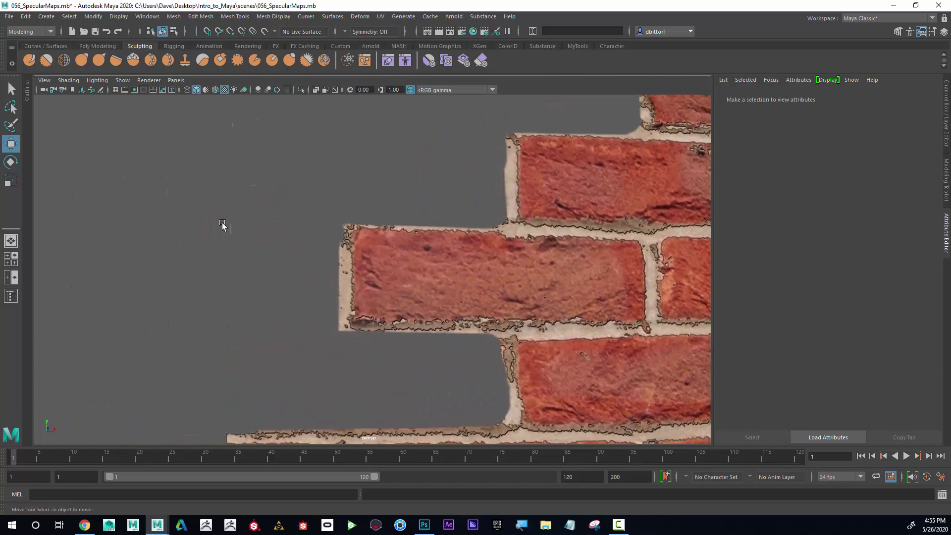
alt+drag(234, 233, 198, 211)
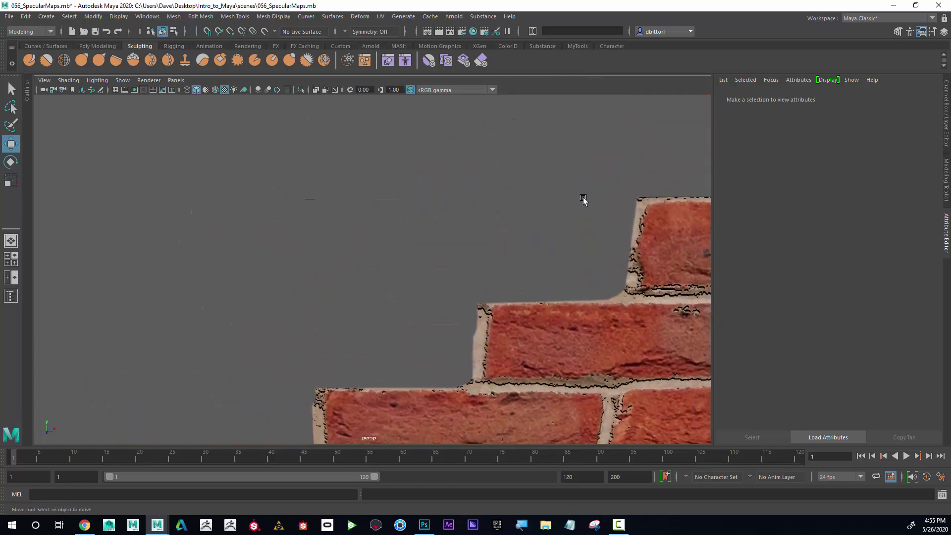
alt+right_drag(588, 210, 323, 259)
alt+drag(322, 259, 308, 233)
click(484, 210)
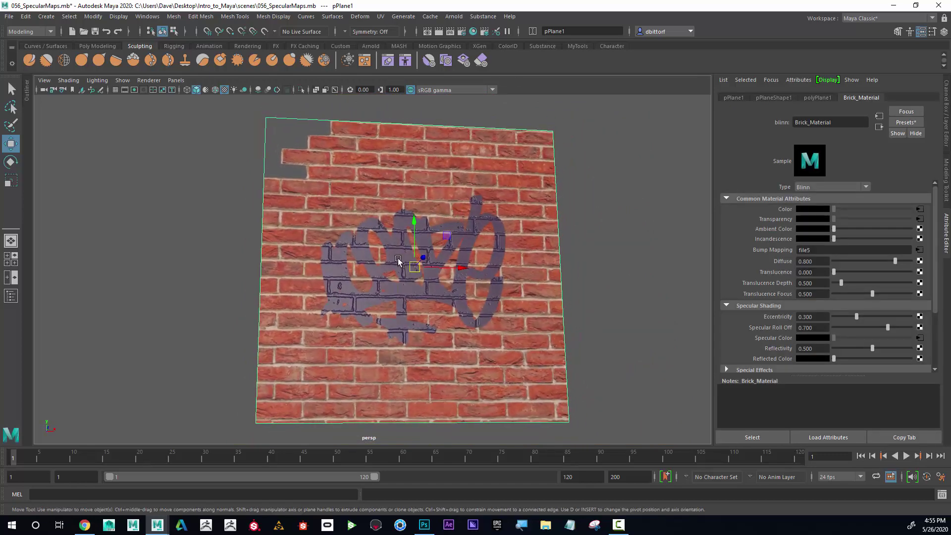
alt+drag(399, 262, 334, 270)
alt+drag(351, 313, 279, 184)
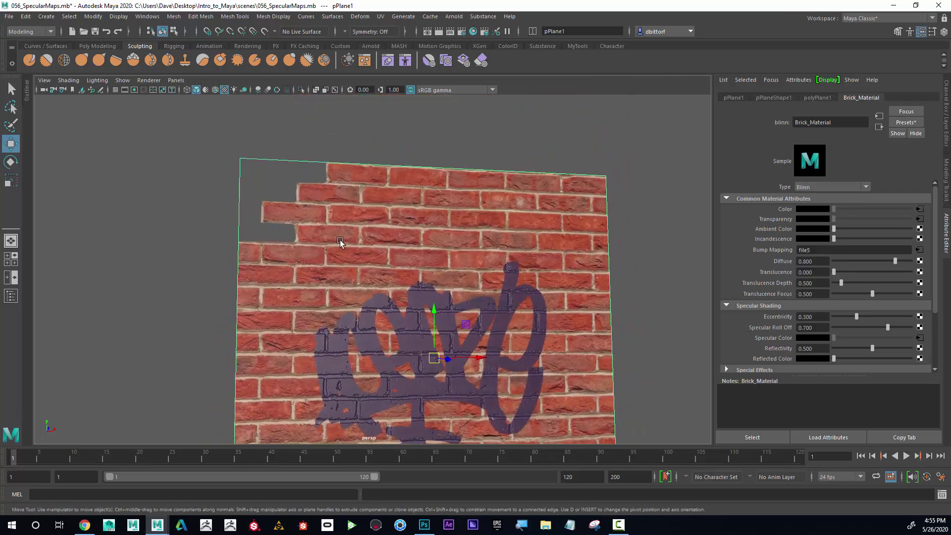
alt+drag(389, 251, 443, 263)
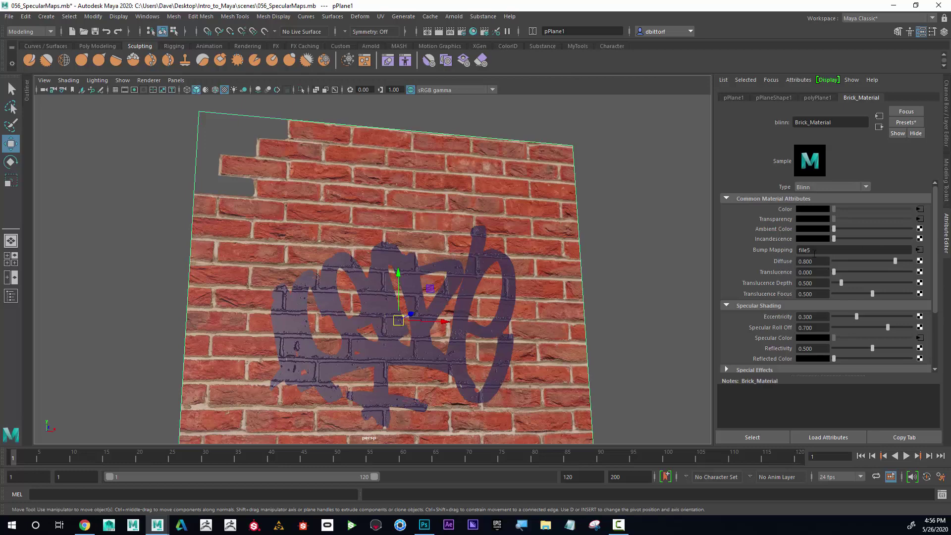
mouse_move(834, 238)
mouse_down()
mouse_move(900, 239)
mouse_move(832, 240)
mouse_up()
mouse_move(840, 240)
mouse_down()
mouse_move(912, 240)
mouse_move(831, 239)
mouse_up()
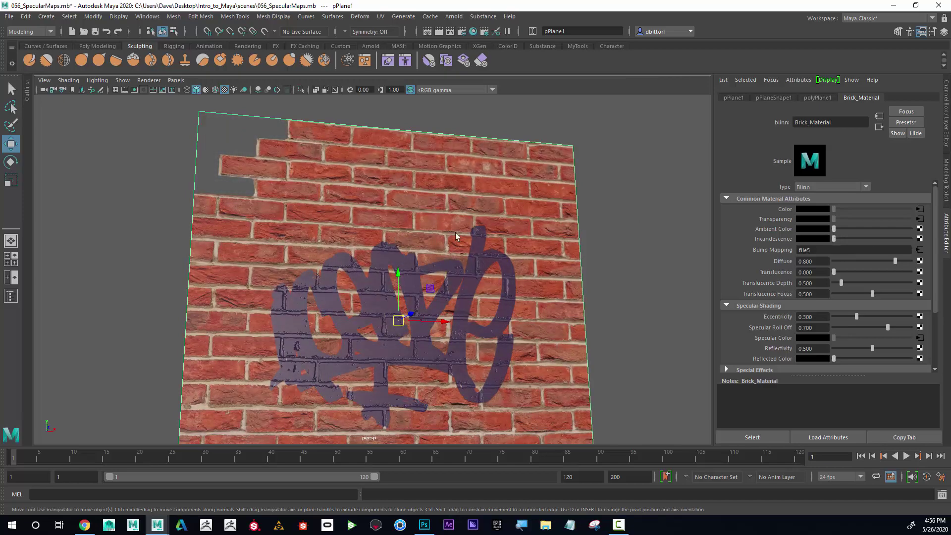
alt+middle_drag(439, 272, 421, 225)
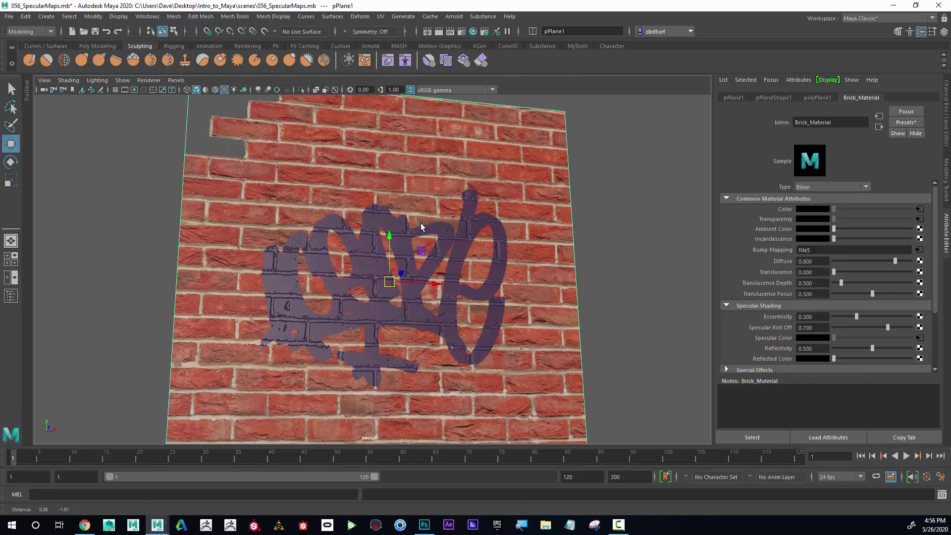
alt+drag(421, 224, 394, 228)
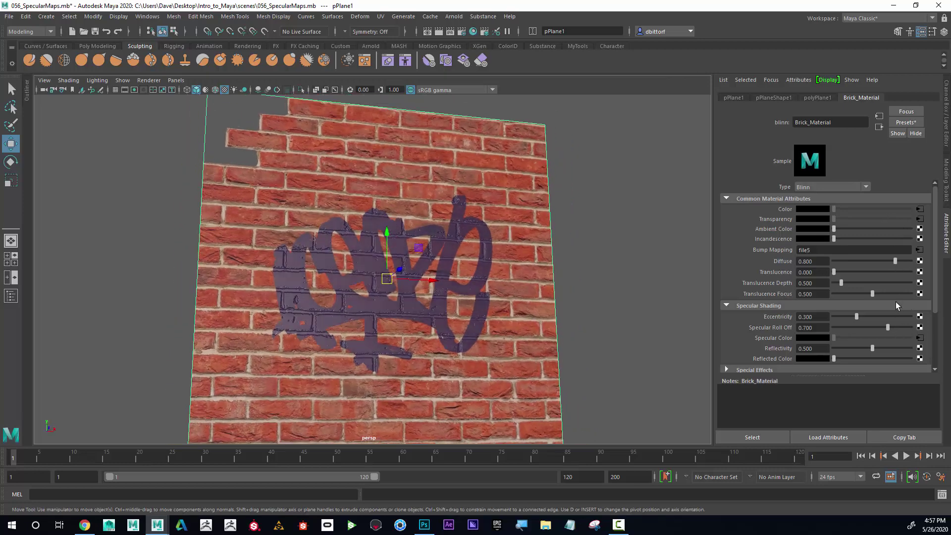
- Expand Brick_Material's Special Effects section, showing Glow Intensity 0.000, and orbit around the wall
scroll(901, 307, down, 3)
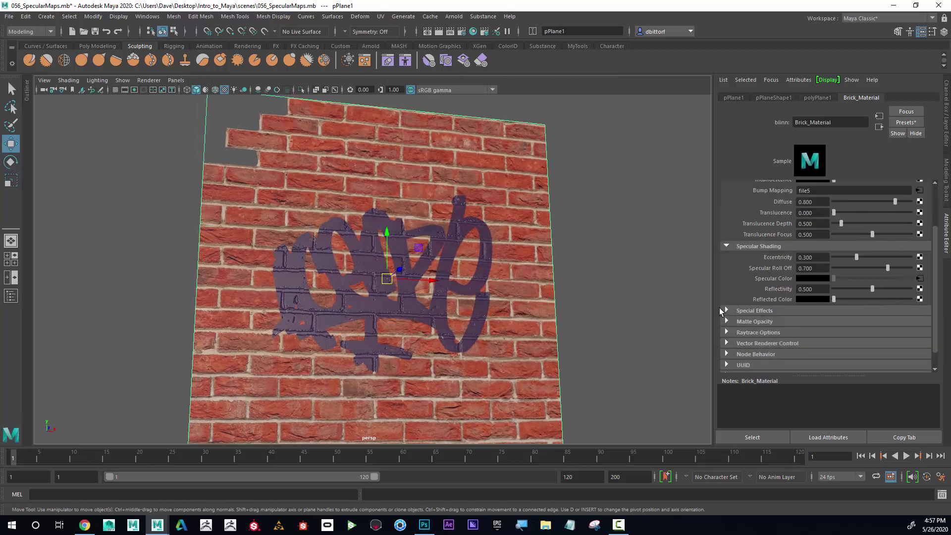
click(735, 311)
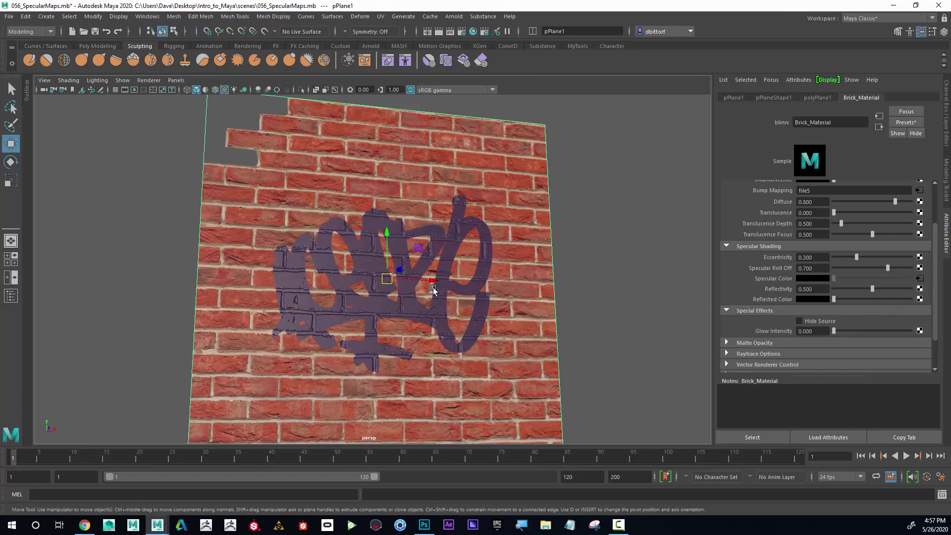
alt+drag(416, 287, 470, 206)
mouse_move(508, 280)
alt+mouse_down()
mouse_move(500, 287)
mouse_move(510, 286)
alt+mouse_up()
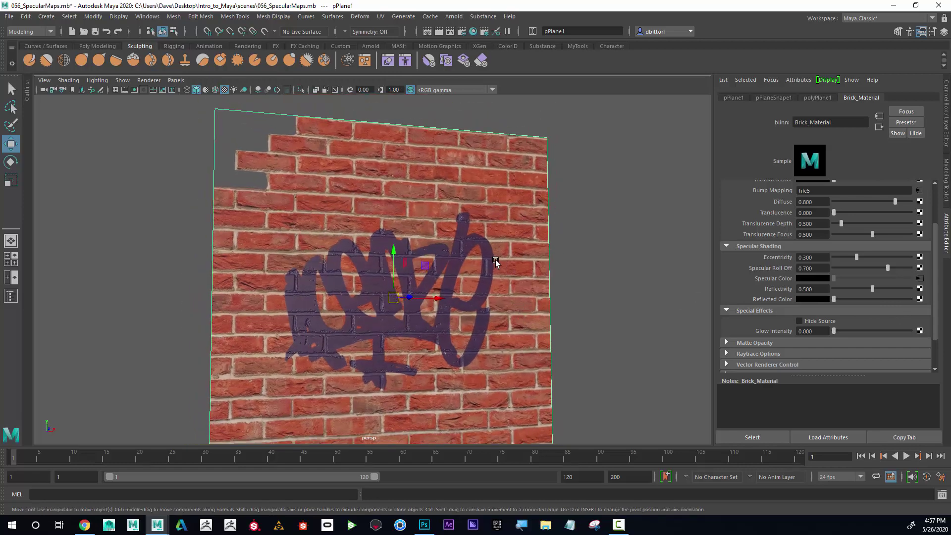